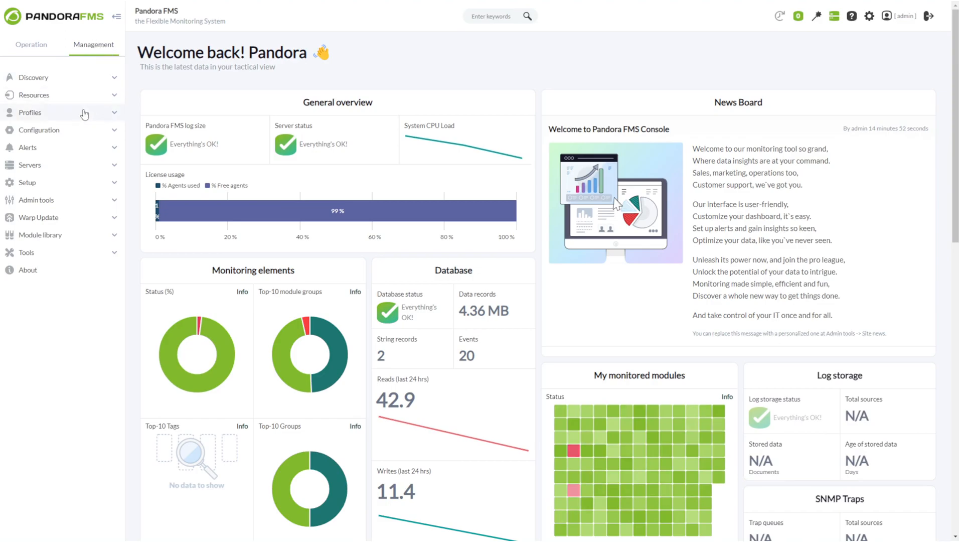
- Open the Critical condition alert template and examine its conditions, including the available time threshold options
{"action": "left_click", "coordinate": [56, 147]}
{"action": "left_click", "coordinate": [40, 201]}
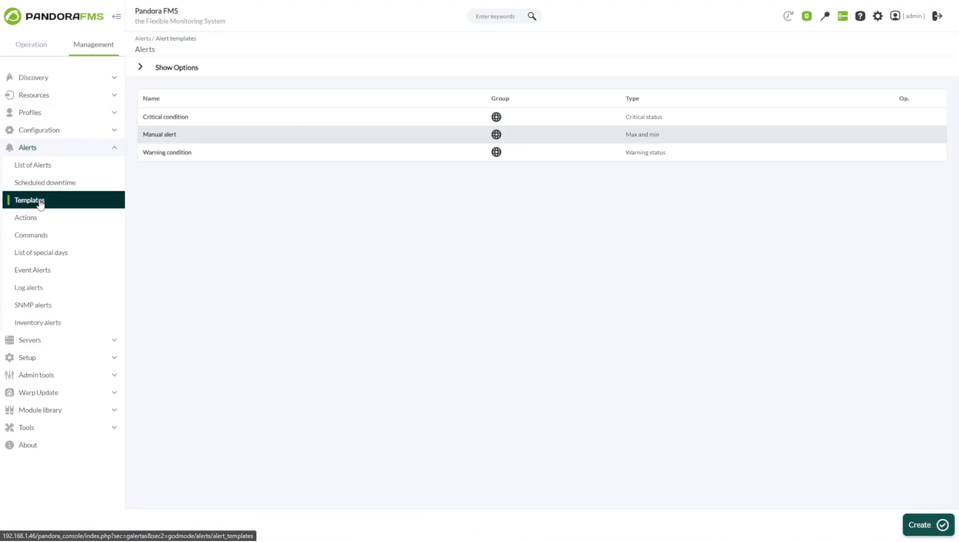
{"action": "left_click", "coordinate": [157, 120]}
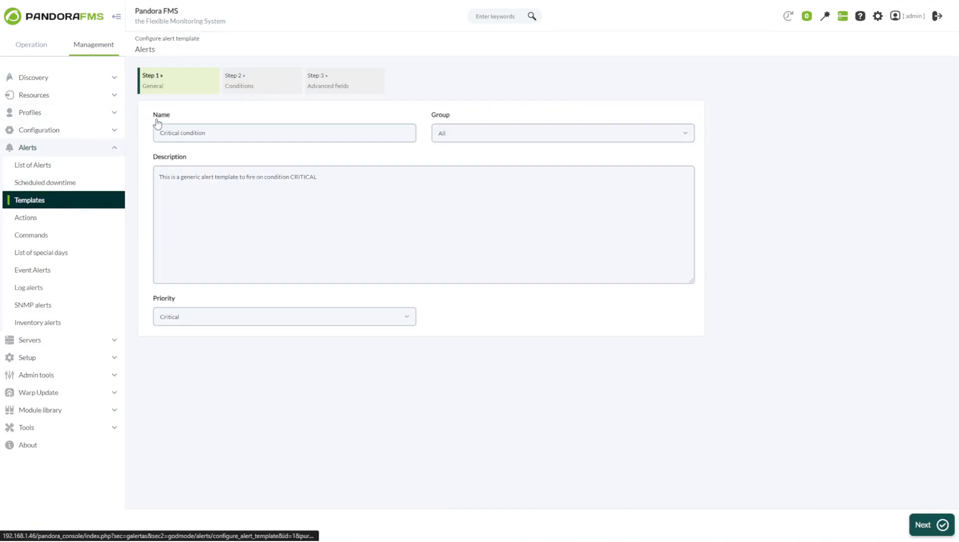
{"action": "left_click", "coordinate": [233, 80]}
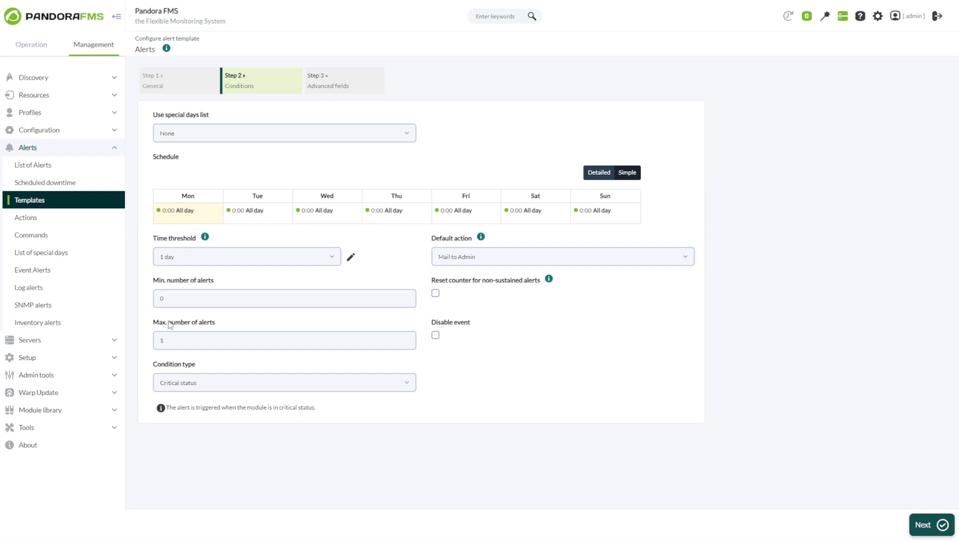
{"action": "left_click_drag", "start_coordinate": [434, 281], "coordinate": [531, 281]}
{"action": "left_click", "coordinate": [531, 284]}
{"action": "left_click", "coordinate": [234, 262]}
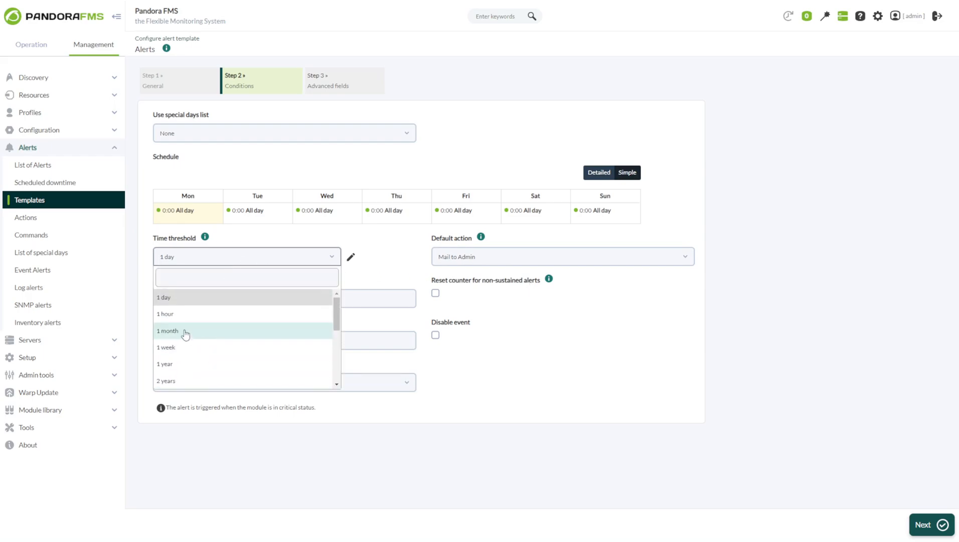
{"action": "left_click", "coordinate": [138, 277]}
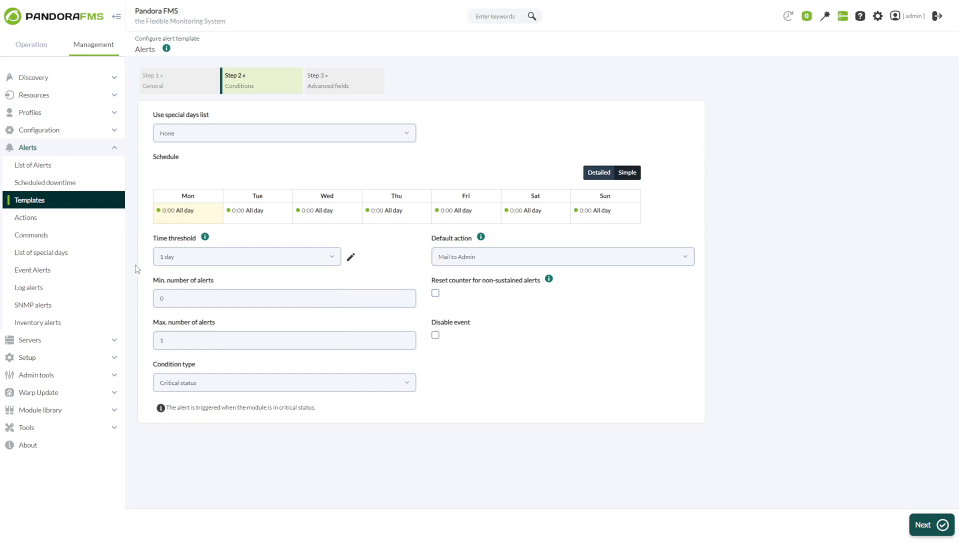
- Try a minimum of 3 and a maximum of 10 alerts in the Critical condition template
{"action": "left_click", "coordinate": [179, 296]}
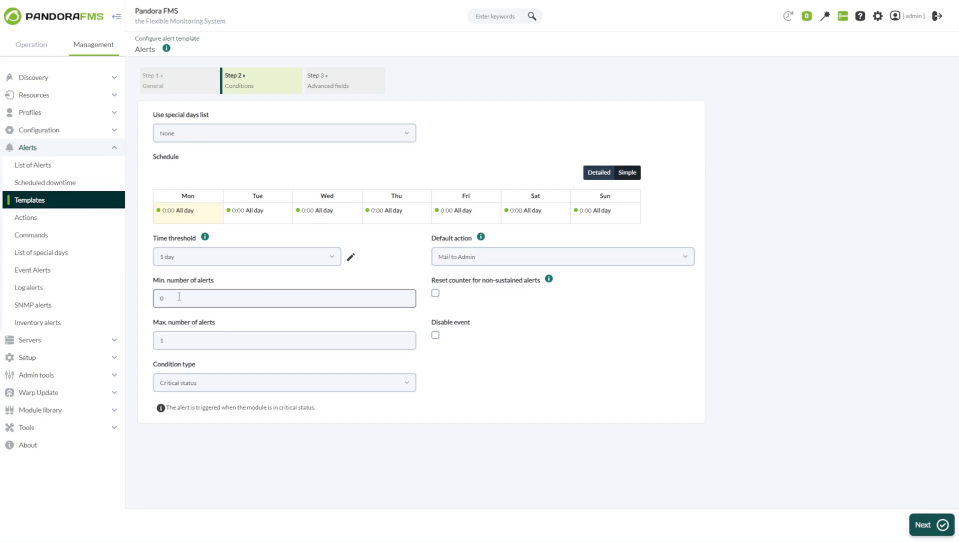
{"action": "key", "text": "BackSpace"}
{"action": "type", "text": "3"}
{"action": "type", "text": "0"}
{"action": "left_click", "coordinate": [183, 340]}
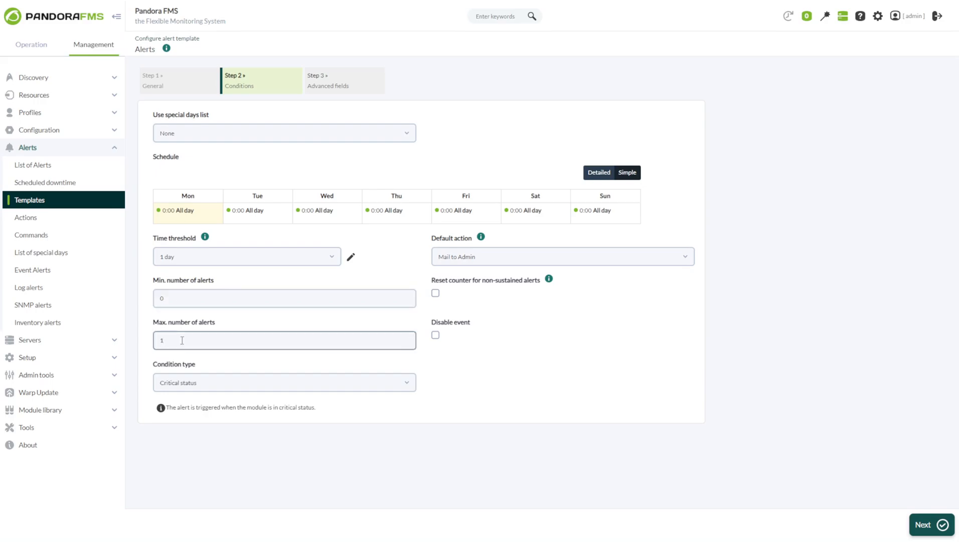
{"action": "type", "text": "10"}
{"action": "key", "text": "BackSpace"}
{"action": "key", "text": "BackSpace"}
{"action": "type", "text": "10"}
{"action": "key", "text": "BackSpace"}
- Try enabling Reset counter for non-sustained alerts and changing the template's maximum number of alerts
{"action": "left_click_drag", "start_coordinate": [431, 280], "coordinate": [541, 279]}
{"action": "left_click", "coordinate": [539, 280]}
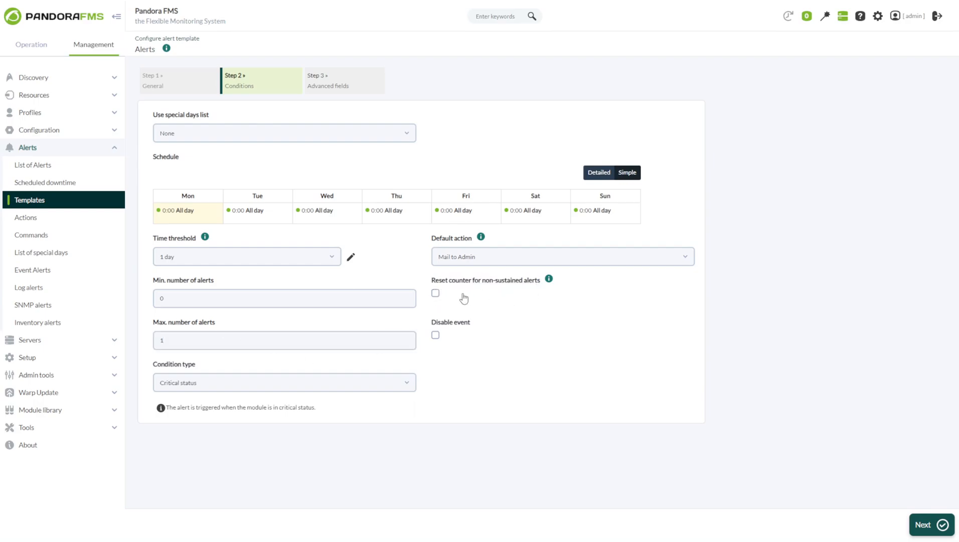
{"action": "left_click", "coordinate": [435, 293]}
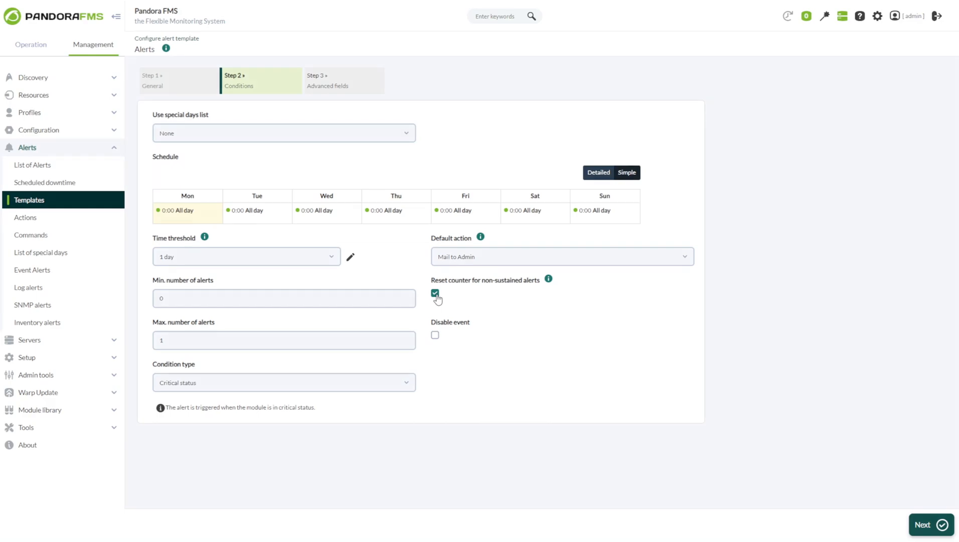
{"action": "left_click", "coordinate": [435, 294]}
{"action": "left_click", "coordinate": [183, 298]}
{"action": "left_click", "coordinate": [434, 293]}
{"action": "left_click", "coordinate": [197, 341]}
{"action": "type", "text": "0"}
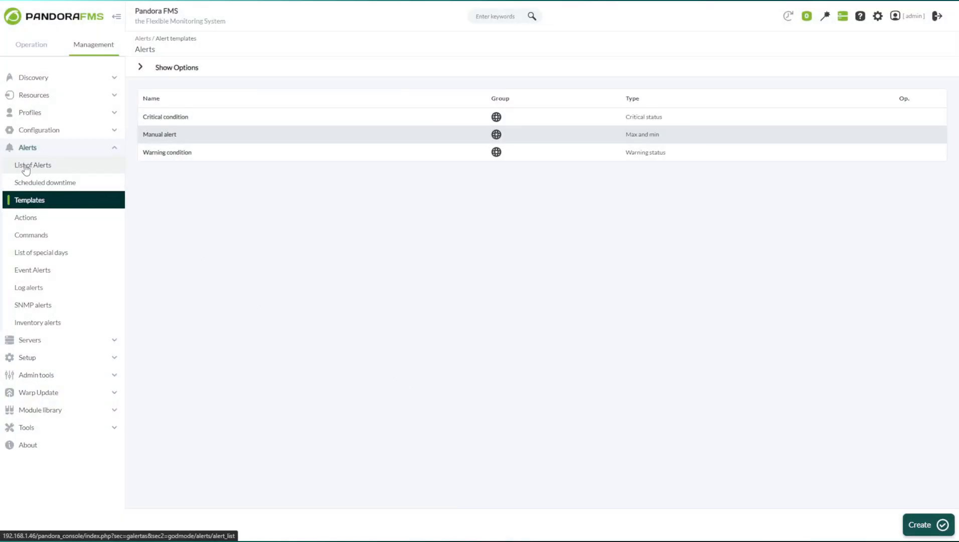
- Open the list of alerts and examine the actions assigned to the Host Alive alert, including the default action
{"action": "left_click", "coordinate": [65, 169]}
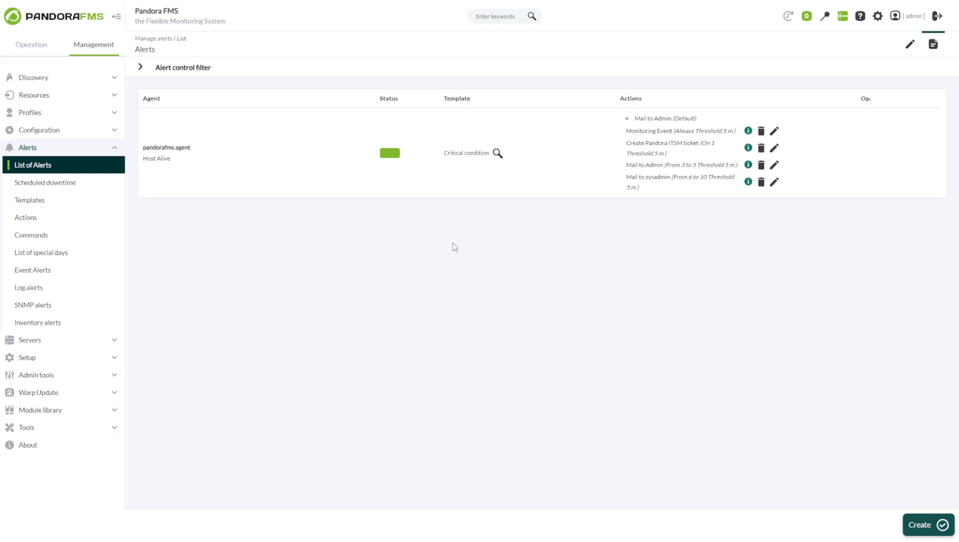
{"action": "left_click_drag", "start_coordinate": [621, 99], "coordinate": [645, 103]}
{"action": "left_click", "coordinate": [658, 87]}
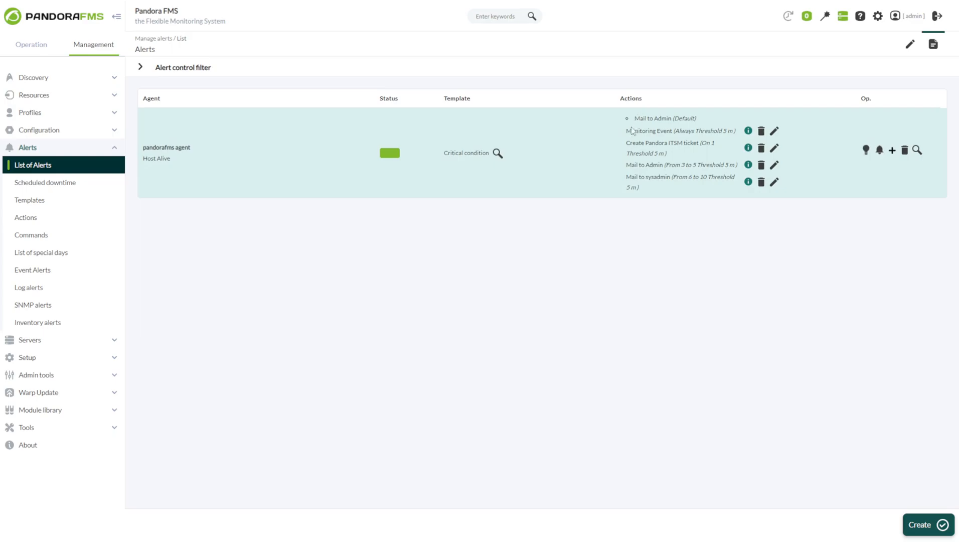
{"action": "left_click_drag", "start_coordinate": [631, 129], "coordinate": [643, 186]}
{"action": "left_click", "coordinate": [643, 186]}
{"action": "double_click", "coordinate": [687, 119]}
{"action": "left_click", "coordinate": [696, 122]}
{"action": "left_click_drag", "start_coordinate": [696, 122], "coordinate": [647, 126]}
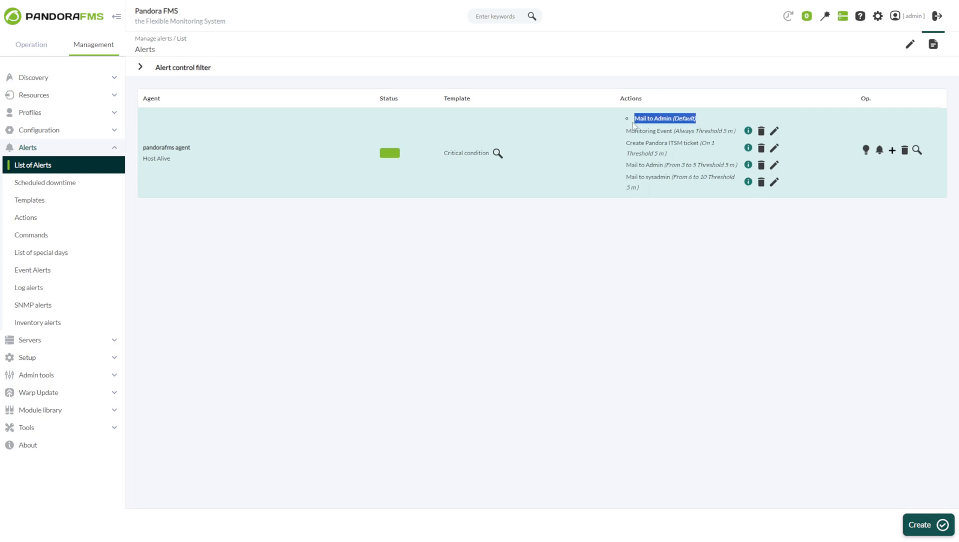
- Compare the escalation ranges and thresholds of the Host Alive alert's additional actions
{"action": "left_click_drag", "start_coordinate": [627, 131], "coordinate": [693, 144]}
{"action": "left_click", "coordinate": [646, 132]}
{"action": "left_click", "coordinate": [683, 152]}
{"action": "left_click_drag", "start_coordinate": [626, 164], "coordinate": [671, 179]}
{"action": "left_click", "coordinate": [671, 179]}
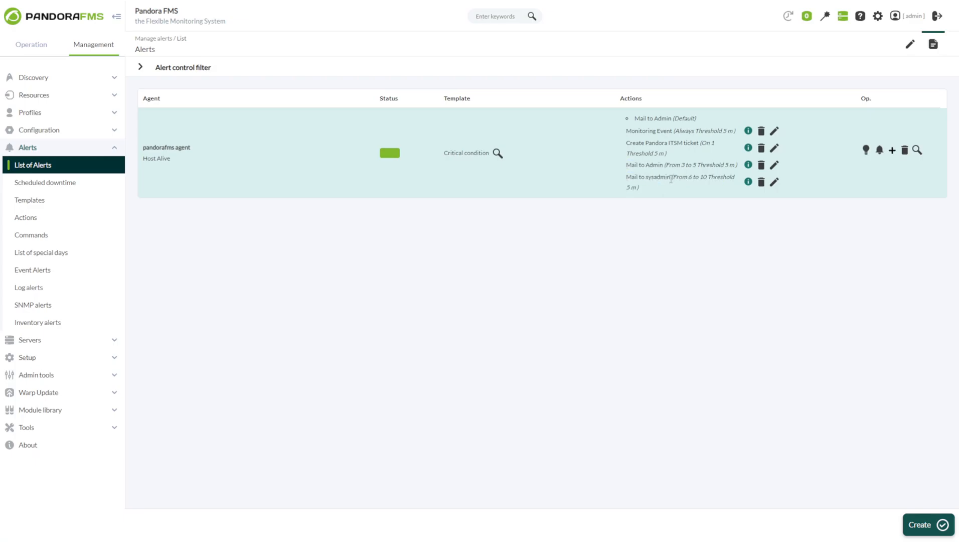
{"action": "left_click_drag", "start_coordinate": [710, 132], "coordinate": [726, 132]}
{"action": "mouse_move", "coordinate": [632, 156]}
{"action": "left_mouse_down"}
{"action": "mouse_move", "coordinate": [718, 165]}
{"action": "mouse_move", "coordinate": [714, 177]}
{"action": "left_mouse_up"}
{"action": "left_click", "coordinate": [714, 177]}
- Inspect the number of matching alerts configured for the Monitoring Event action, and close its settings without updating
{"action": "left_click", "coordinate": [775, 132]}
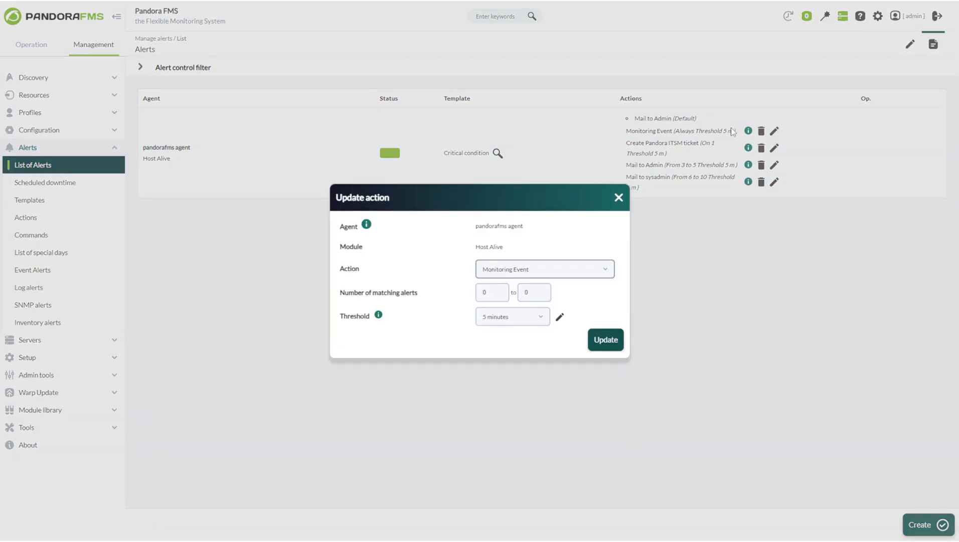
{"action": "left_click_drag", "start_coordinate": [344, 292], "coordinate": [429, 296]}
{"action": "left_click", "coordinate": [492, 293]}
{"action": "left_click", "coordinate": [528, 293]}
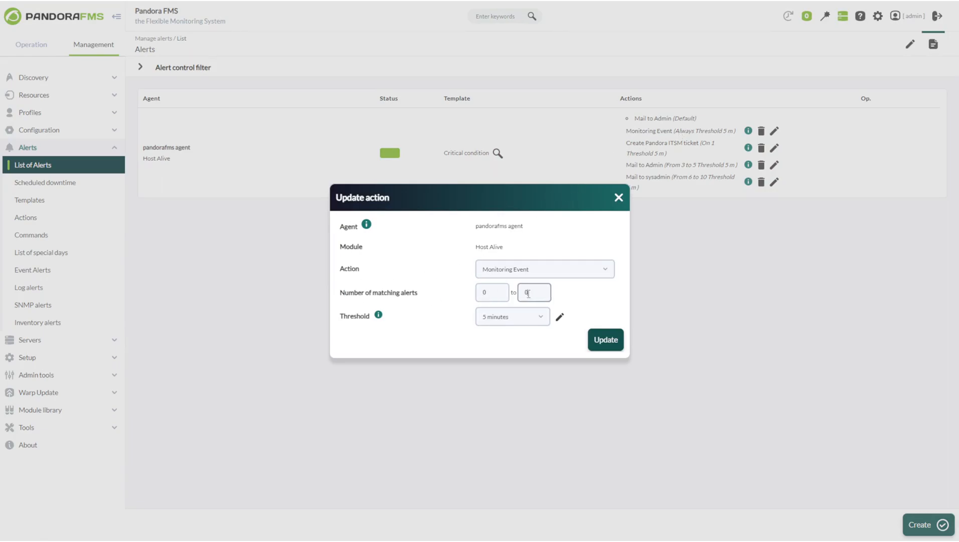
{"action": "left_click", "coordinate": [618, 197]}
- Inspect the number of matching alerts configured for the Create Pandora ITSM ticket action, and close its settings without updating
{"action": "left_click", "coordinate": [774, 148]}
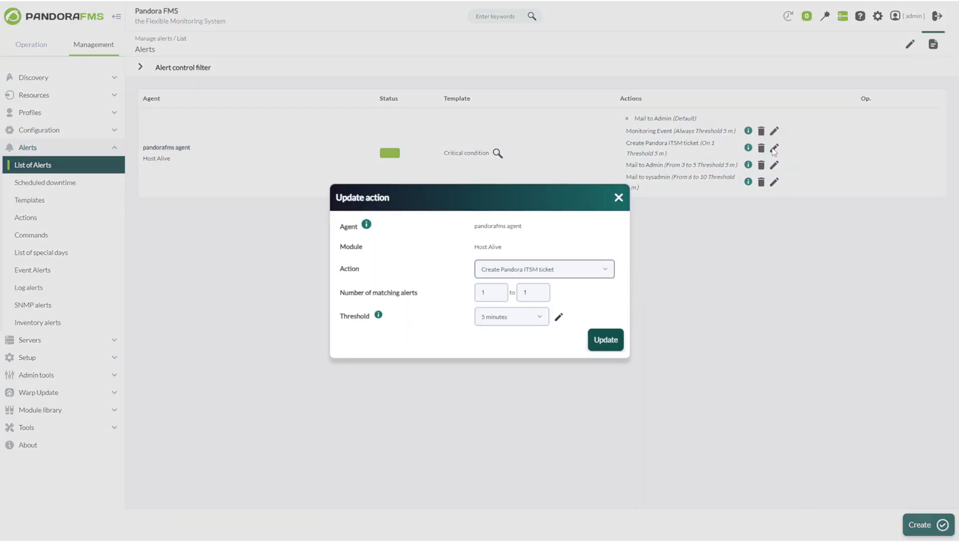
{"action": "left_click", "coordinate": [487, 291]}
{"action": "left_click", "coordinate": [543, 292]}
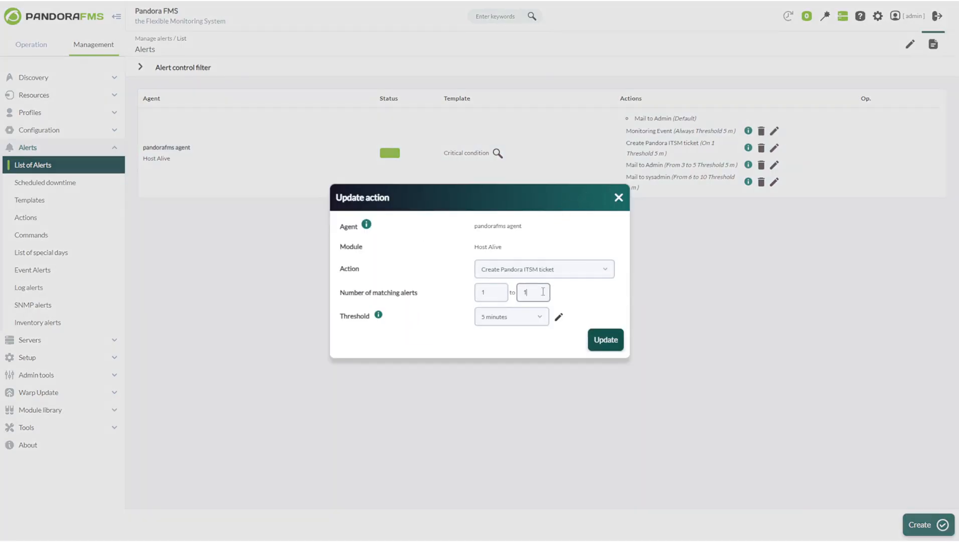
{"action": "left_click", "coordinate": [618, 197]}
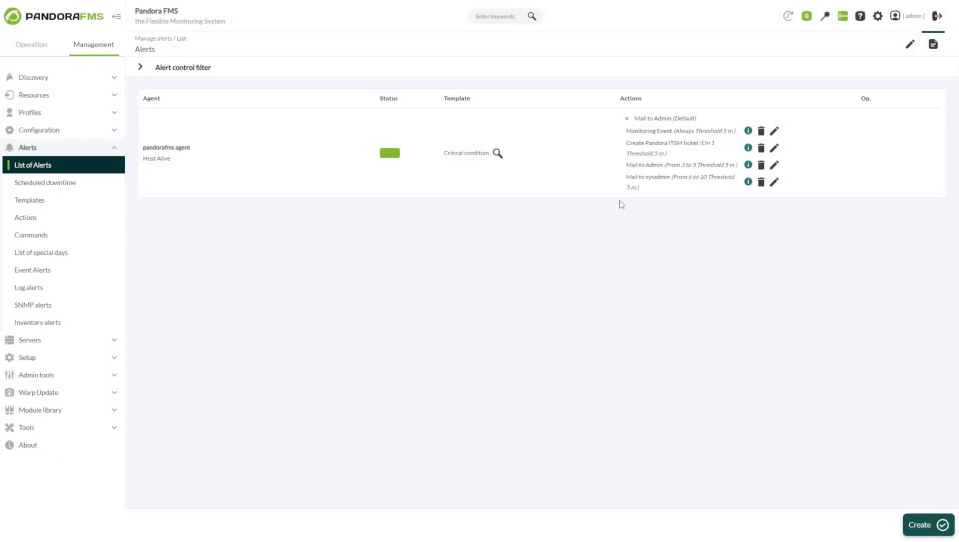
- Review the matching alert ranges of the Mail to Admin and Mail to sysadmin actions, and recheck the ITSM ticket action in the list
{"action": "left_click", "coordinate": [774, 165]}
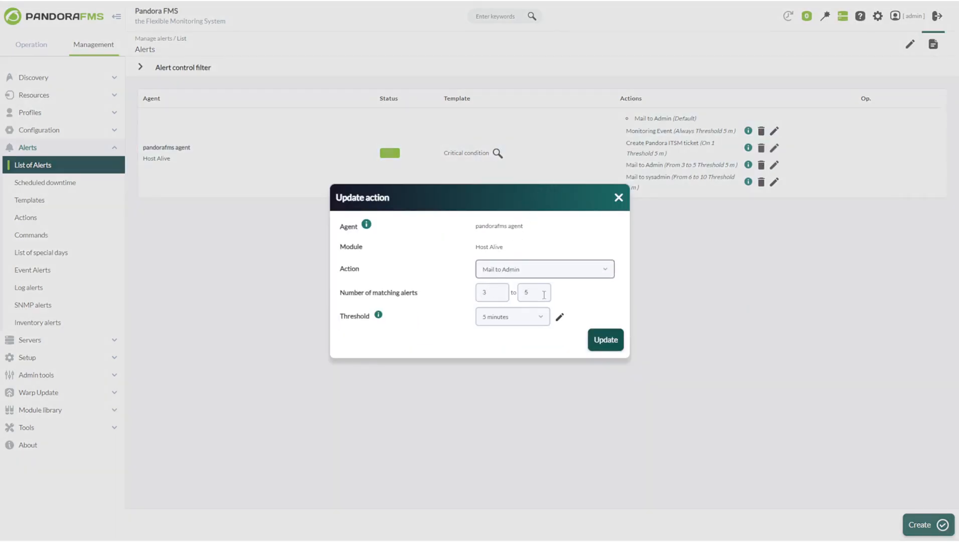
{"action": "left_click", "coordinate": [619, 198]}
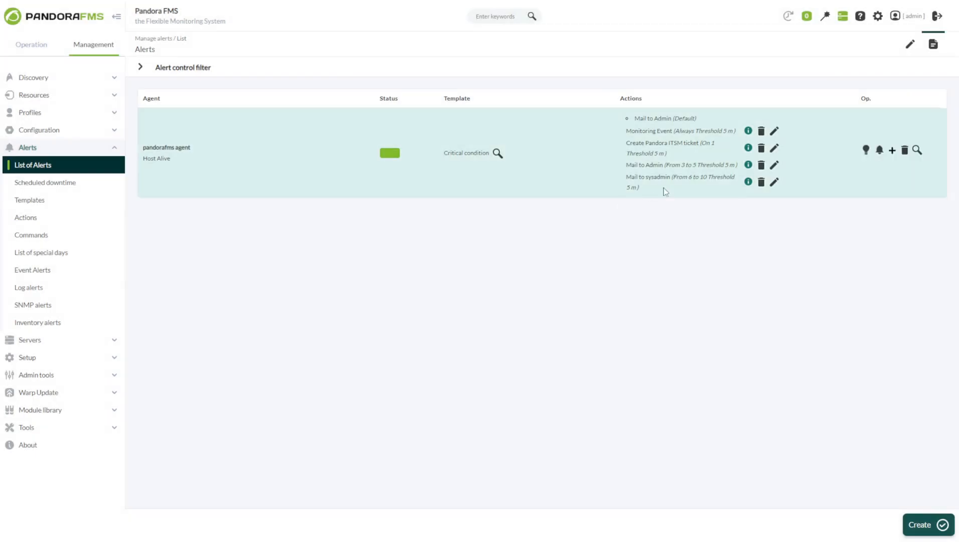
{"action": "left_click", "coordinate": [774, 182]}
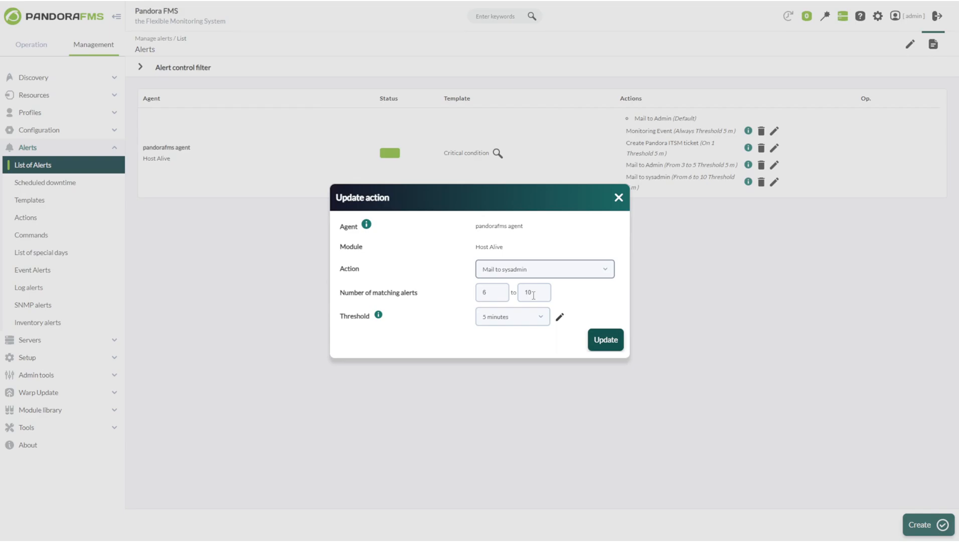
{"action": "left_click", "coordinate": [620, 199]}
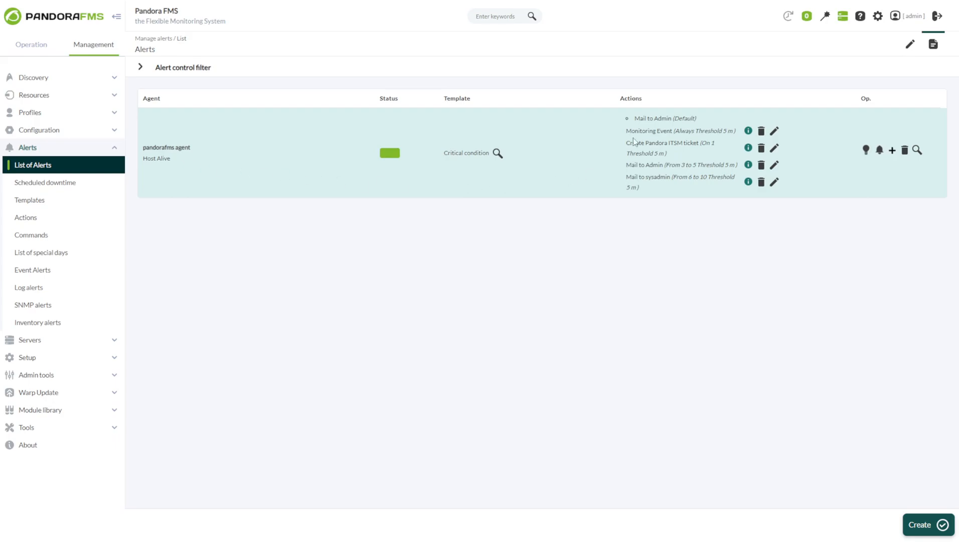
{"action": "left_click_drag", "start_coordinate": [626, 142], "coordinate": [699, 142]}
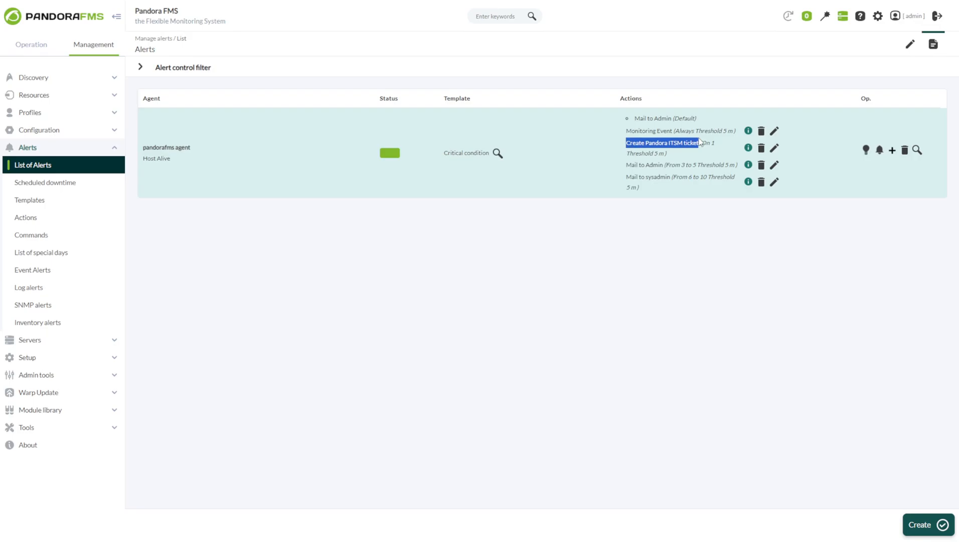
{"action": "left_click", "coordinate": [712, 139]}
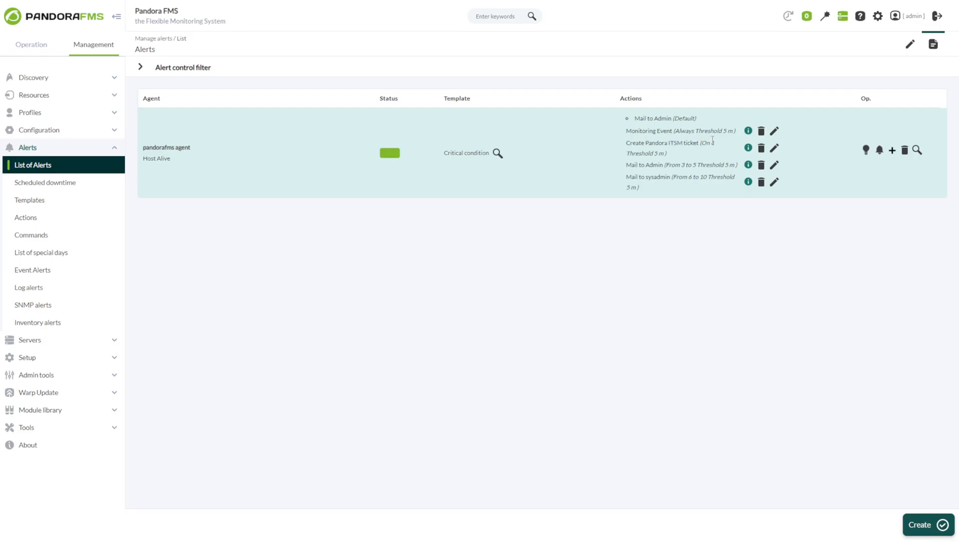